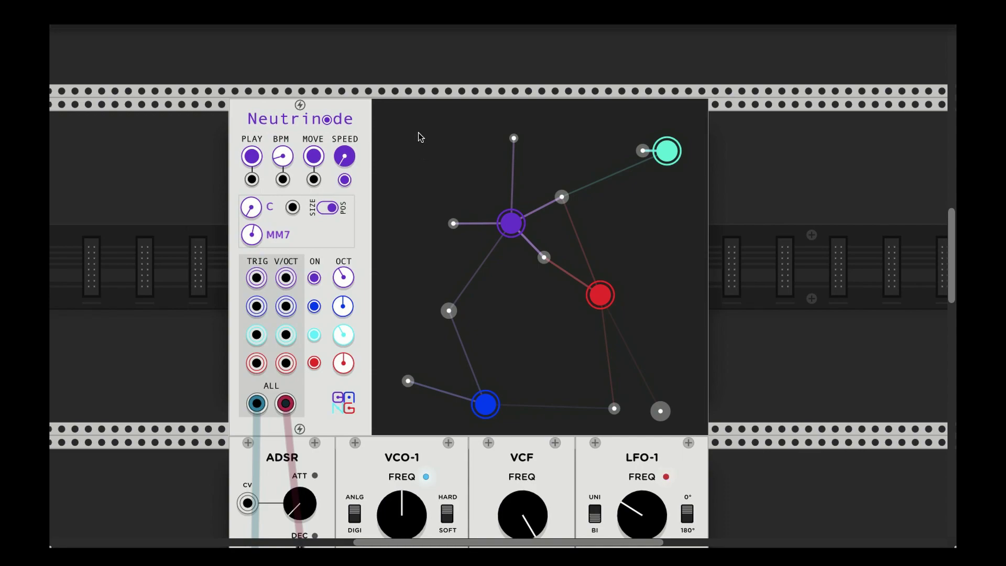
Add six extra stars around the purple node and the top left of the Neutrinode graph.
{"action": "left_click", "coordinate": [427, 138]}
{"action": "left_click", "coordinate": [406, 164]}
{"action": "left_click", "coordinate": [400, 126]}
{"action": "left_click", "coordinate": [427, 115]}
{"action": "left_click", "coordinate": [453, 128]}
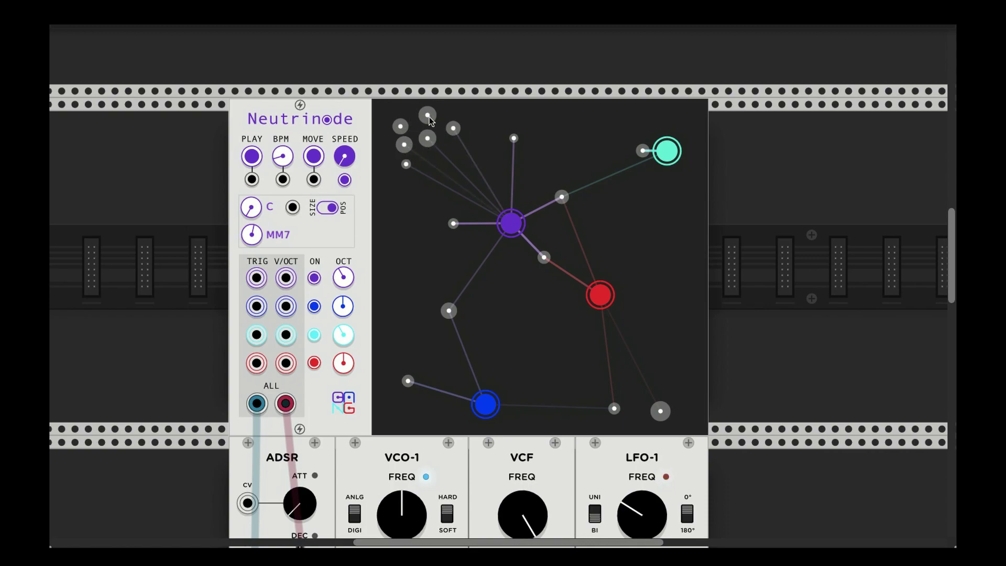
{"action": "left_click", "coordinate": [394, 111]}
Delete the seven extra stars again, then start the nodes playing with PLAY.
{"action": "double_click", "coordinate": [427, 115]}
{"action": "double_click", "coordinate": [453, 128]}
{"action": "double_click", "coordinate": [394, 110]}
{"action": "double_click", "coordinate": [400, 127]}
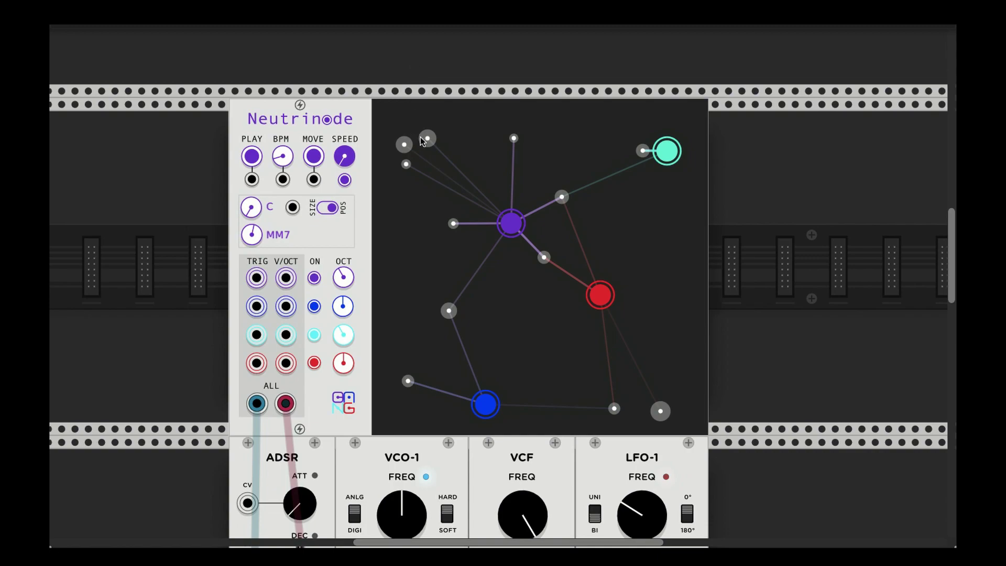
{"action": "double_click", "coordinate": [427, 139]}
{"action": "double_click", "coordinate": [404, 144]}
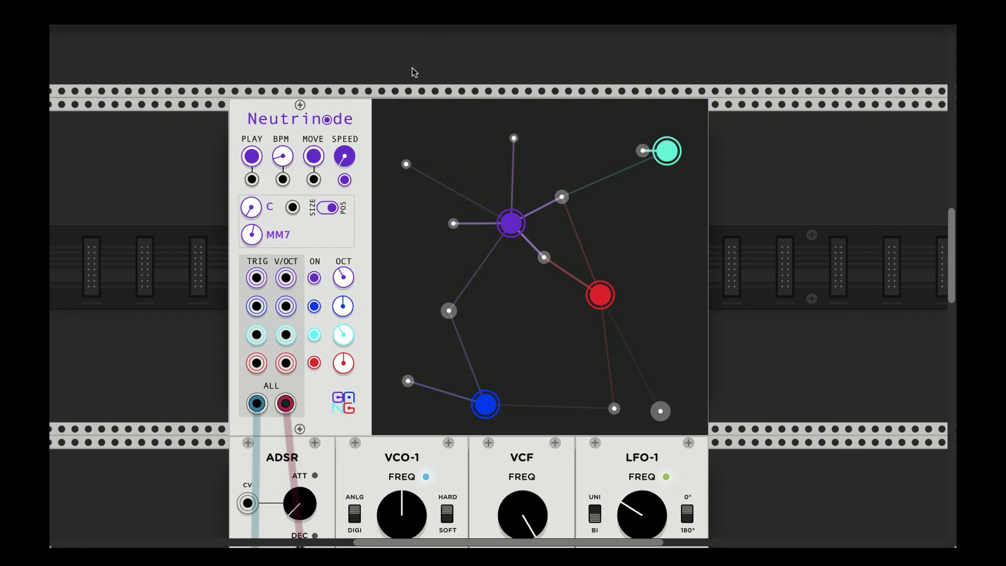
{"action": "double_click", "coordinate": [407, 164]}
{"action": "left_click", "coordinate": [251, 157]}
{"action": "mouse_move", "coordinate": [282, 162]}
{"action": "scroll", "coordinate": [235, 331], "scroll_direction": "down", "scroll_amount": 4}
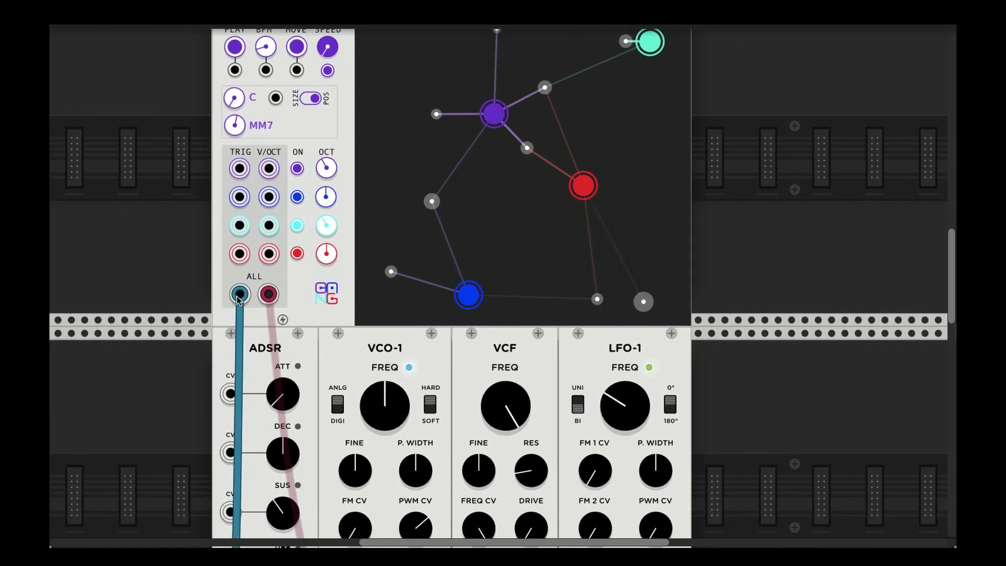
{"action": "right_click", "coordinate": [299, 273]}
{"action": "mouse_move", "coordinate": [398, 424]}
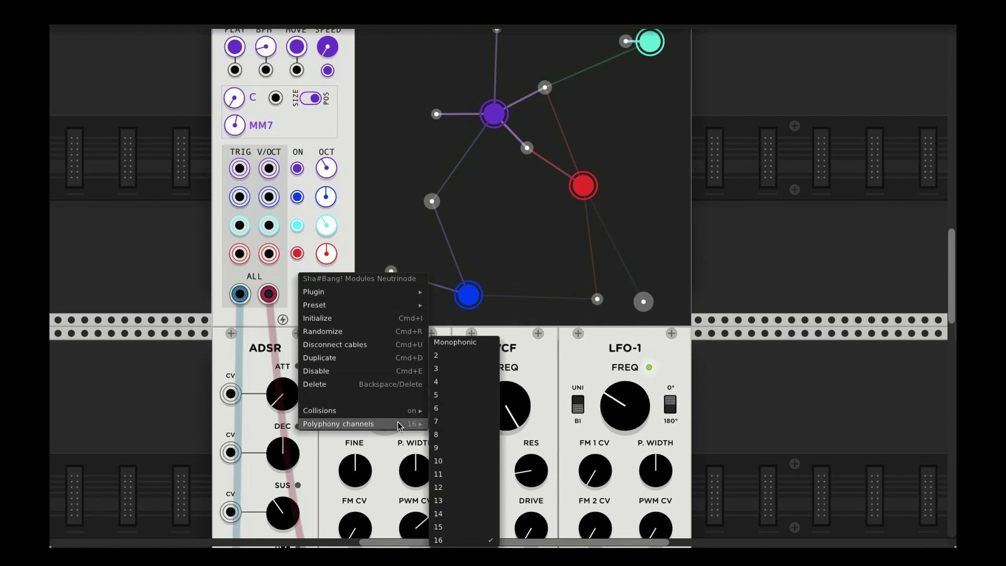
{"action": "left_click", "coordinate": [346, 234]}
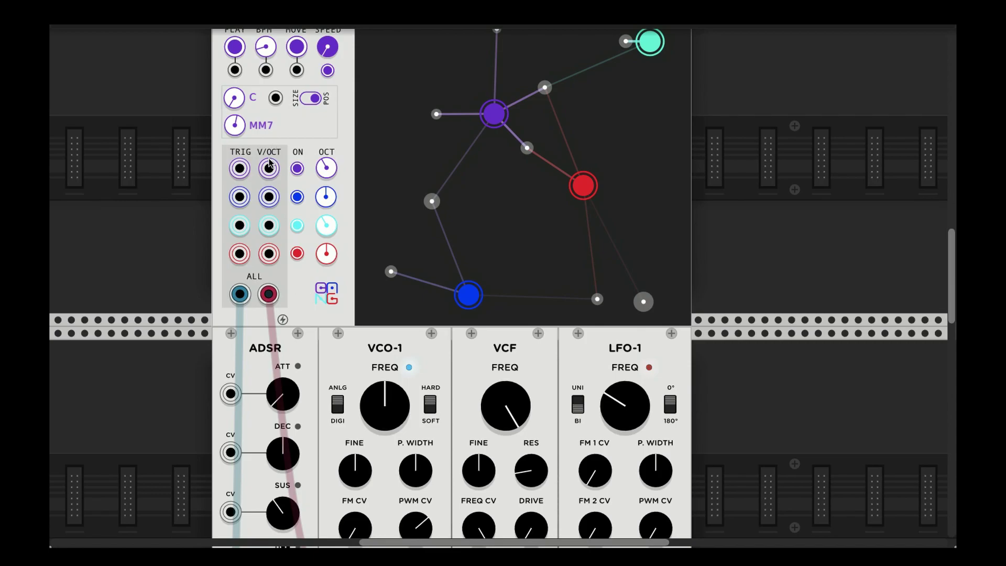
{"action": "scroll", "coordinate": [237, 182], "scroll_direction": "up", "scroll_amount": 3}
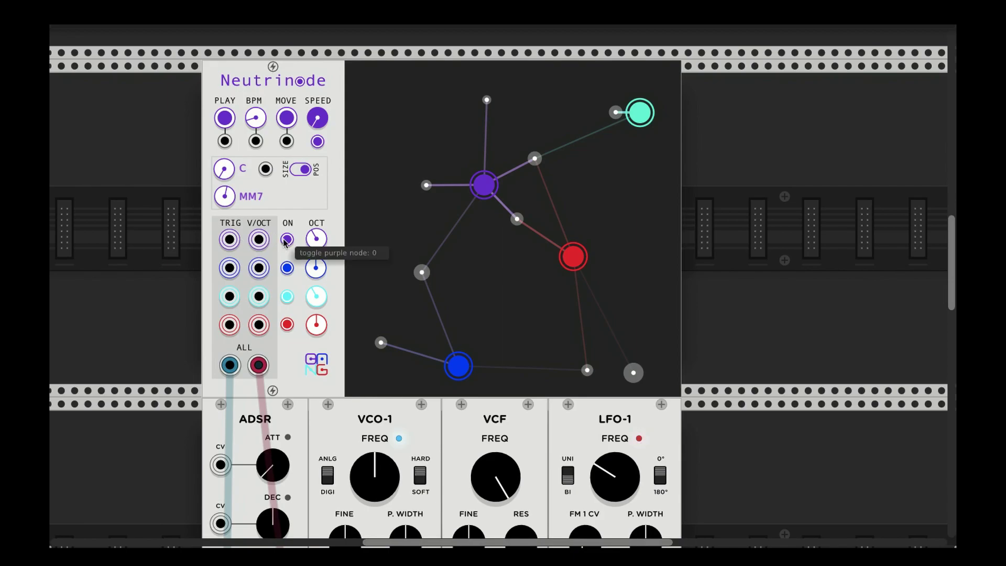
{"action": "left_click", "coordinate": [287, 268]}
{"action": "left_click", "coordinate": [288, 296]}
{"action": "left_click", "coordinate": [286, 324]}
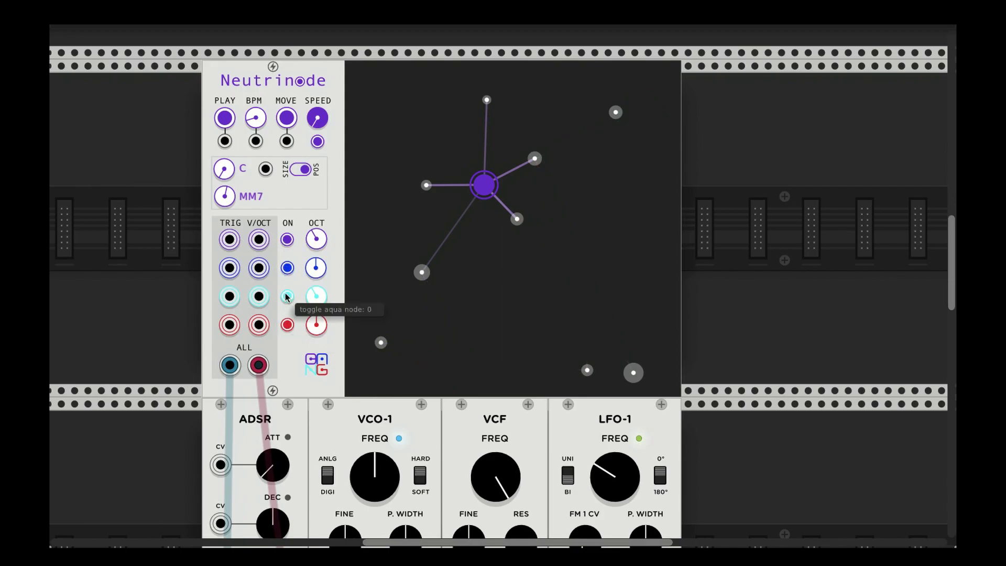
{"action": "left_click", "coordinate": [287, 297]}
{"action": "left_click", "coordinate": [287, 268]}
{"action": "left_click", "coordinate": [287, 325]}
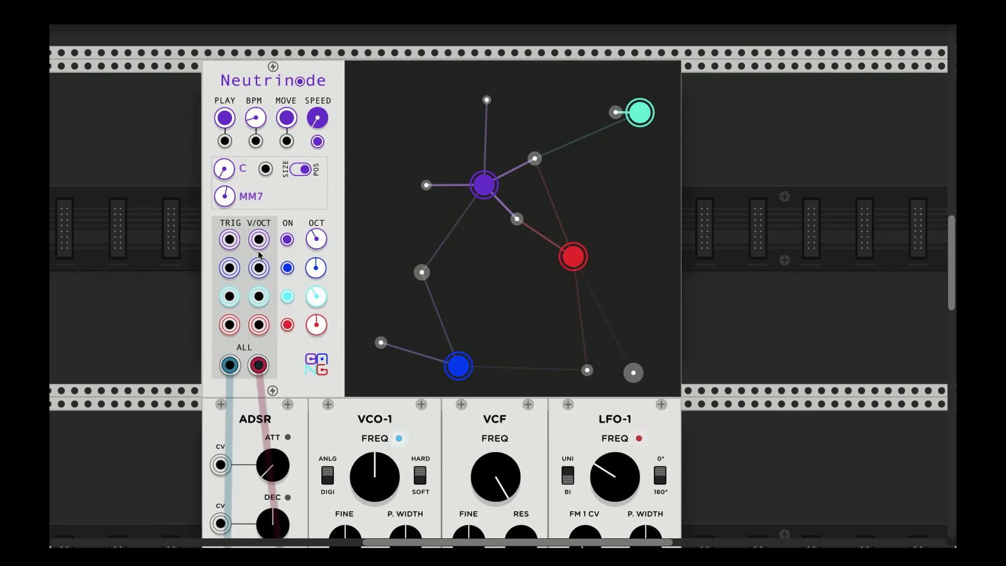
{"action": "scroll", "coordinate": [261, 252], "scroll_direction": "up", "scroll_amount": 3}
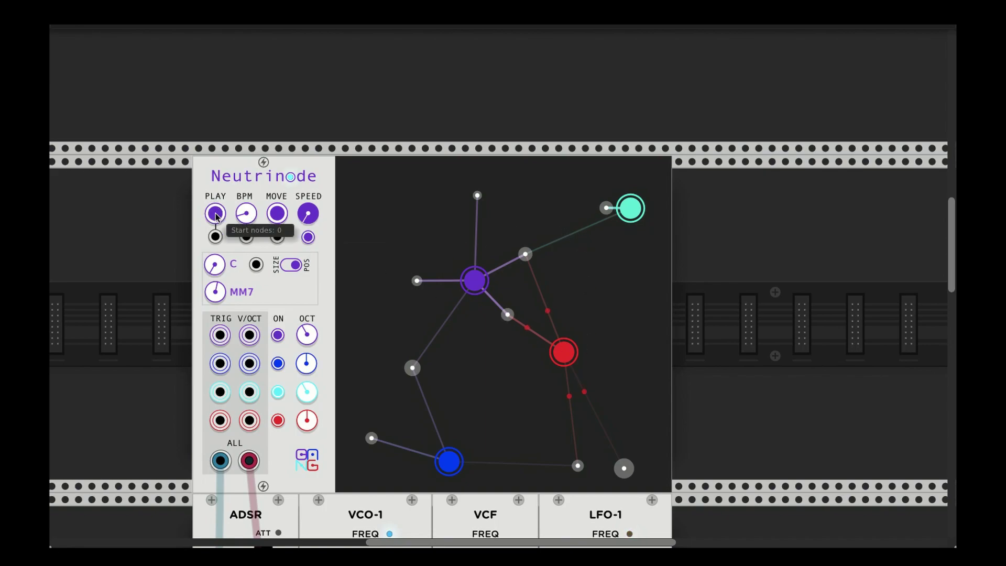
Turn on MOVE so the four coloured nodes drift across the Neutrinode display.
{"action": "left_click", "coordinate": [277, 214]}
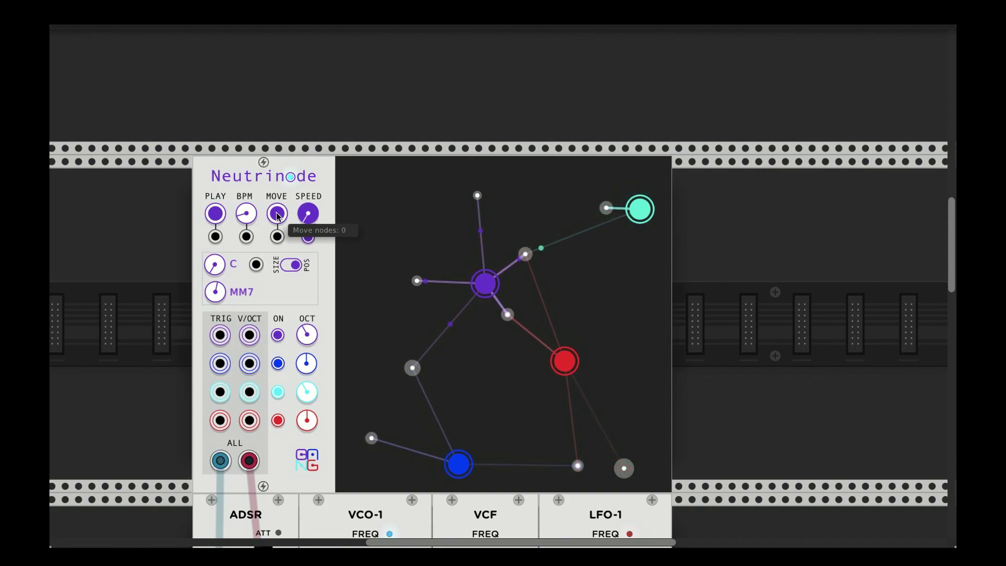
{"action": "left_click", "coordinate": [308, 213]}
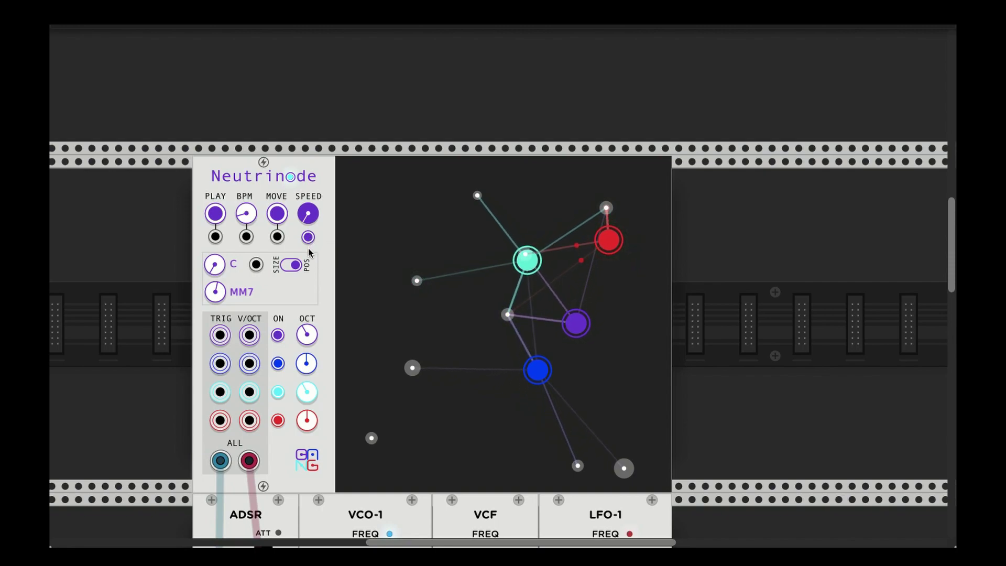
{"action": "mouse_move", "coordinate": [306, 225]}
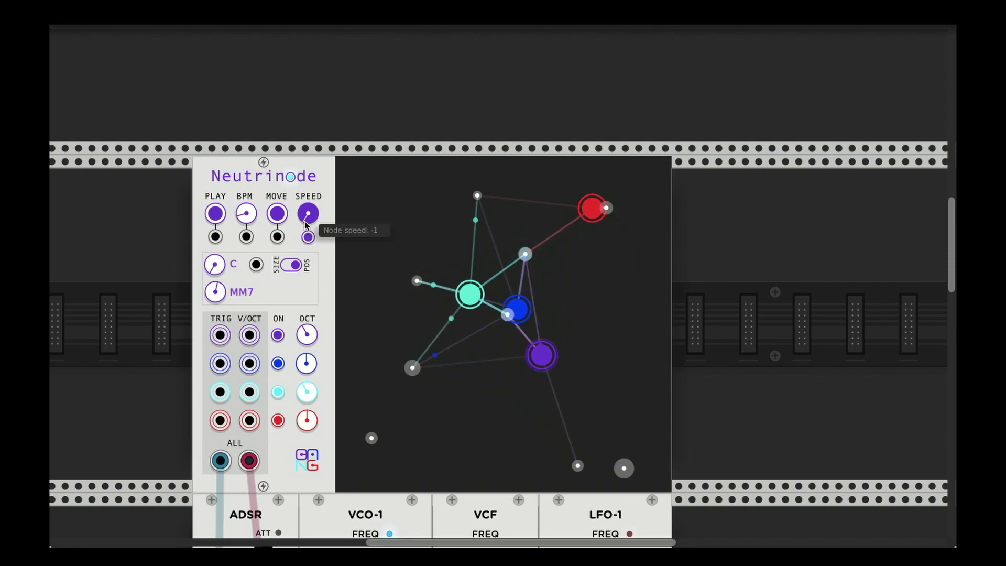
{"action": "mouse_move", "coordinate": [215, 217]}
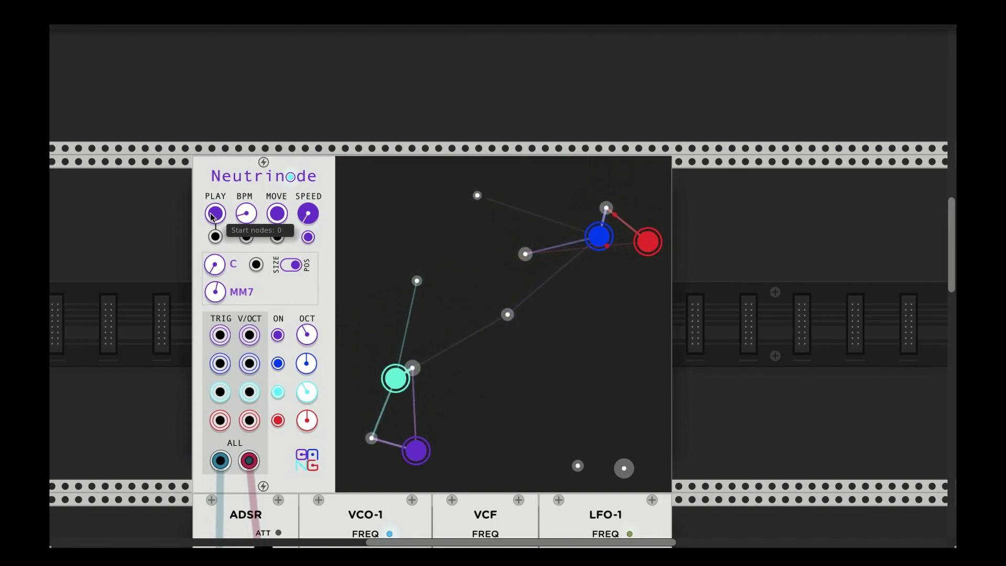
{"action": "mouse_move", "coordinate": [266, 221]}
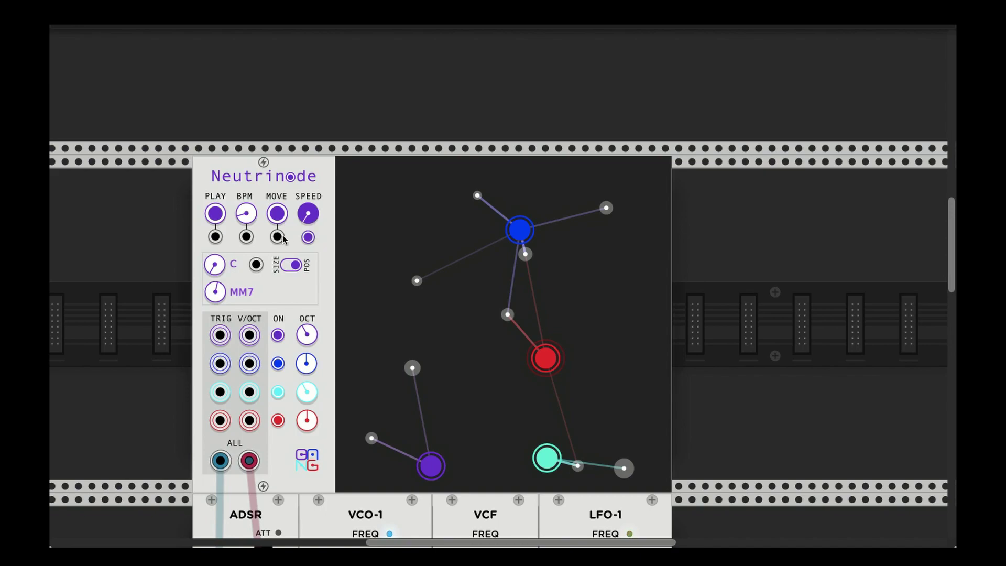
Reset the SPEED knob to 0, then raise it to about 0.627.
{"action": "mouse_move", "coordinate": [310, 218]}
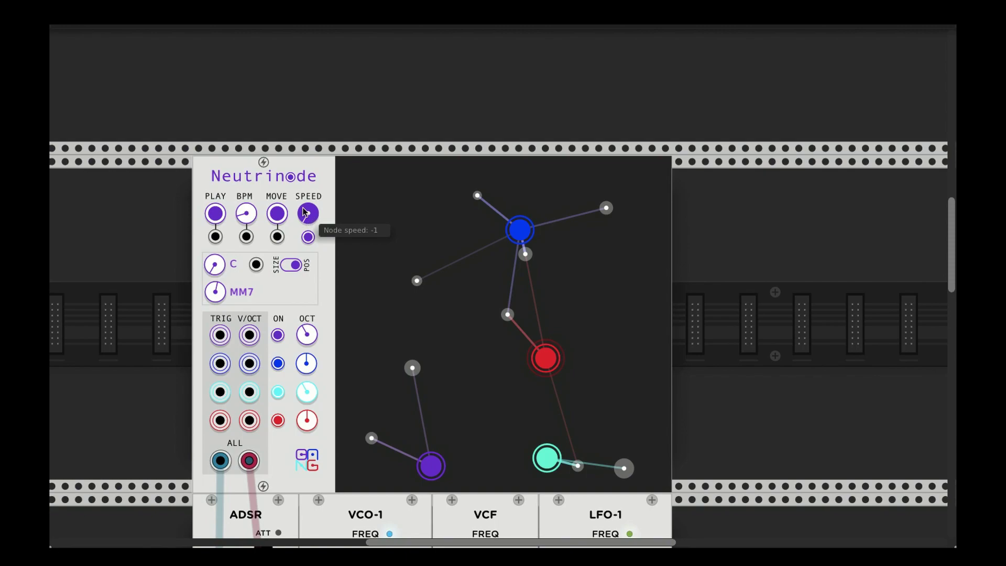
{"action": "left_click_drag", "start_coordinate": [303, 211], "coordinate": [306, 152]}
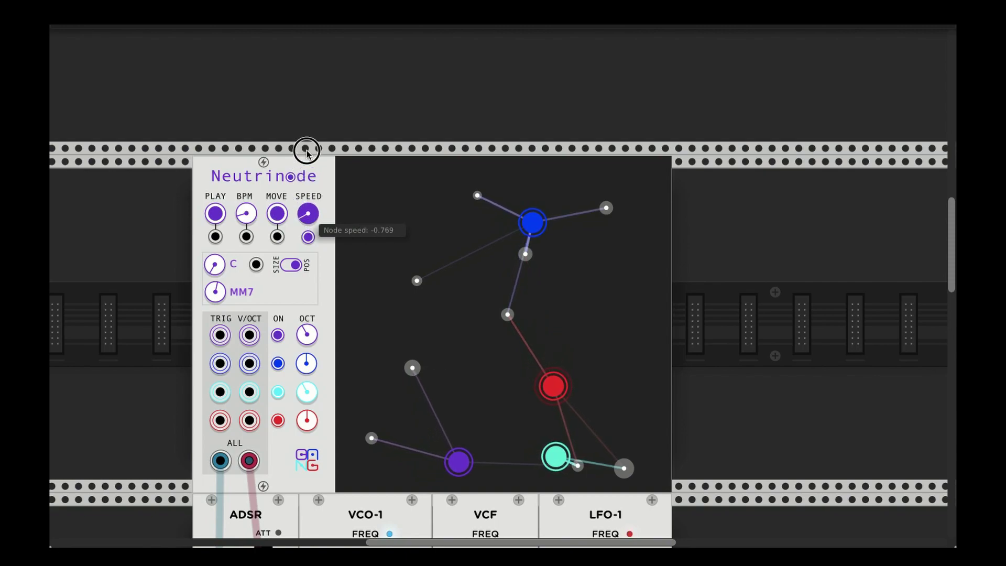
{"action": "double_click", "coordinate": [309, 214]}
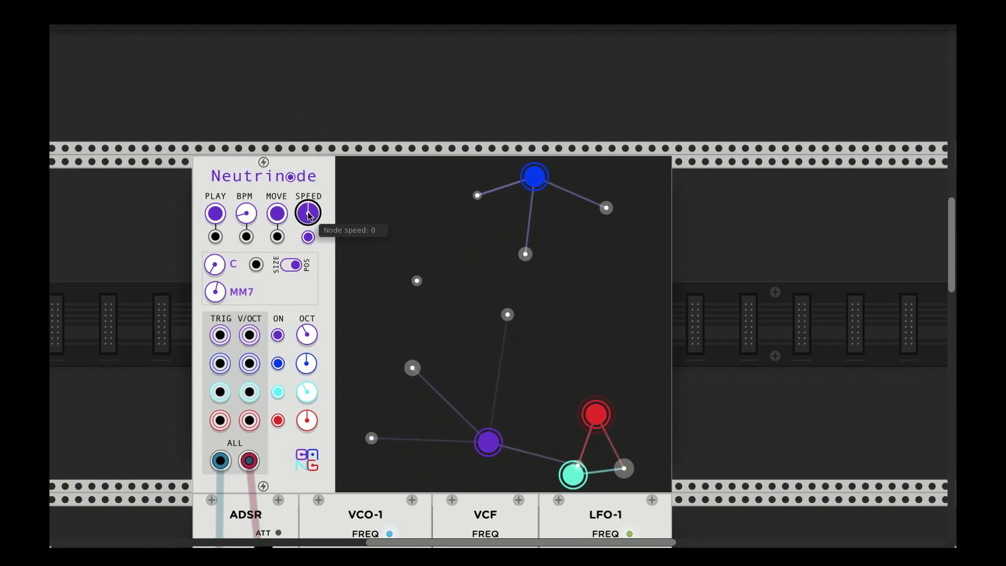
{"action": "left_click_drag", "start_coordinate": [310, 216], "coordinate": [354, 69]}
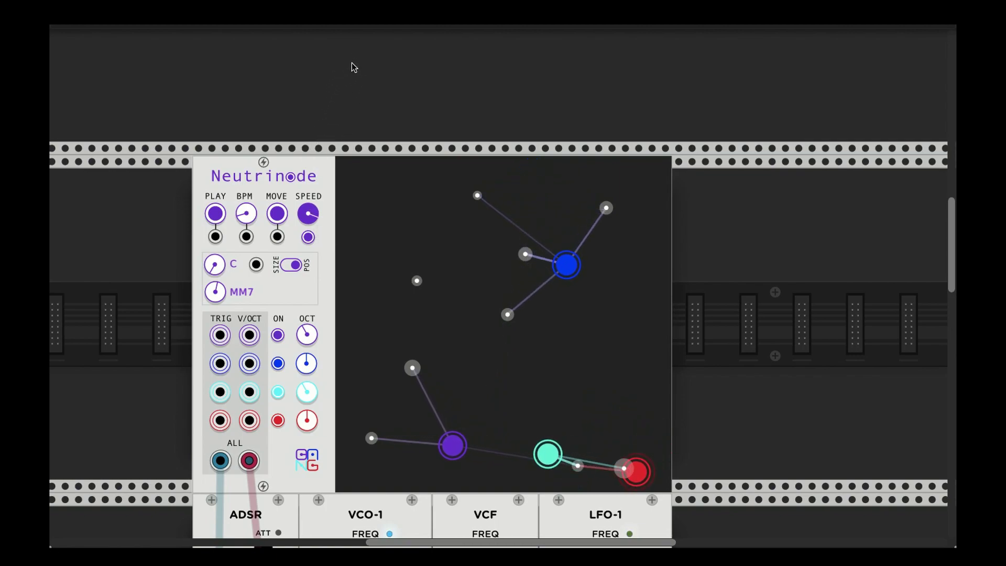
{"action": "mouse_move", "coordinate": [302, 226]}
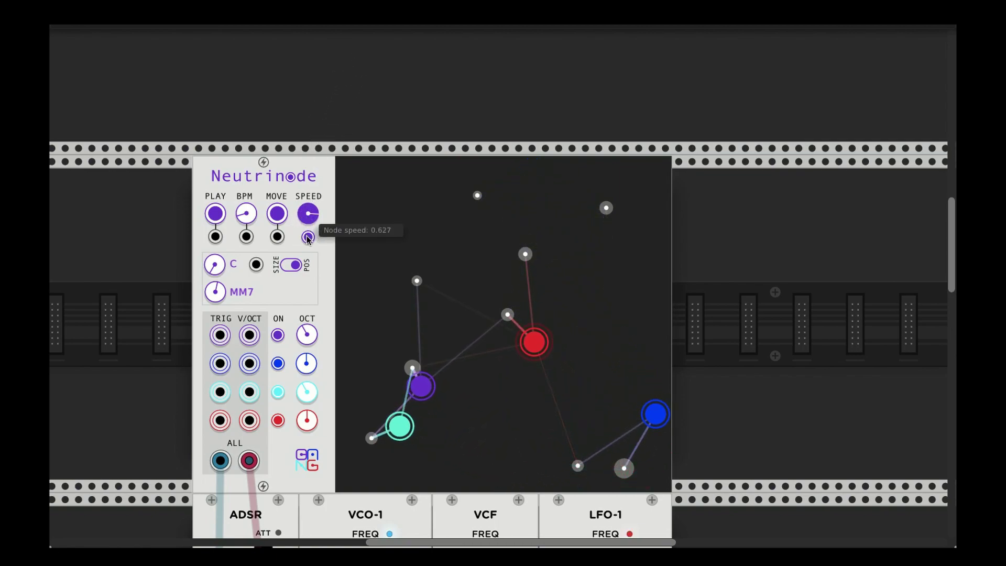
{"action": "mouse_move", "coordinate": [216, 210]}
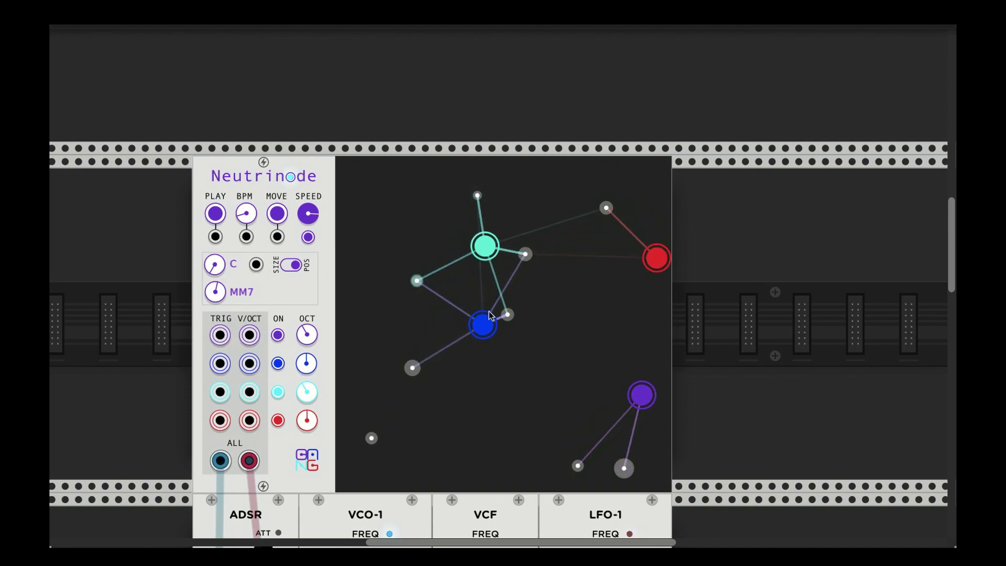
Lower SPEED, move the red node to the lower left and pull the blue node beside it.
{"action": "left_click_drag", "start_coordinate": [308, 213], "coordinate": [471, 512]}
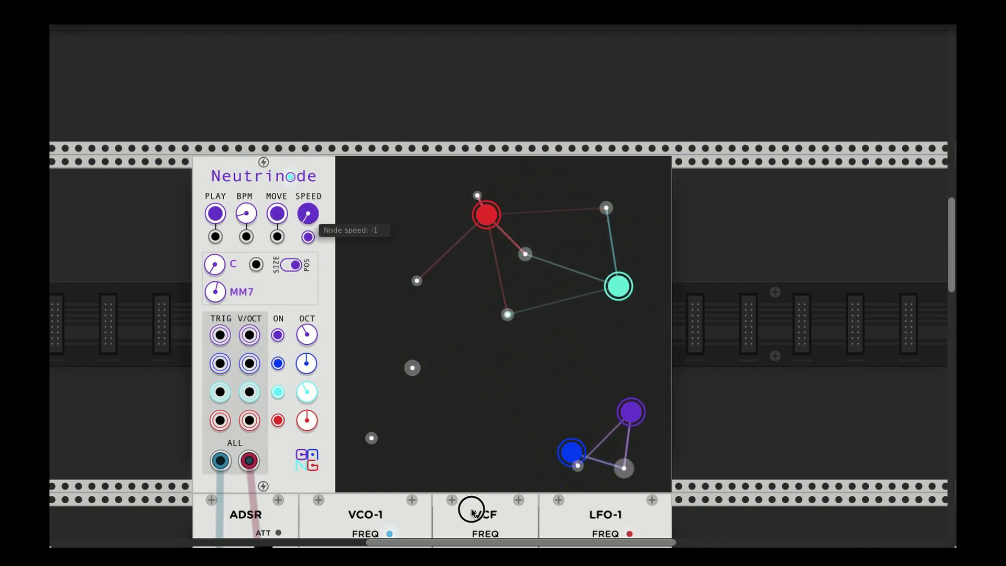
{"action": "left_click_drag", "start_coordinate": [460, 210], "coordinate": [441, 434]}
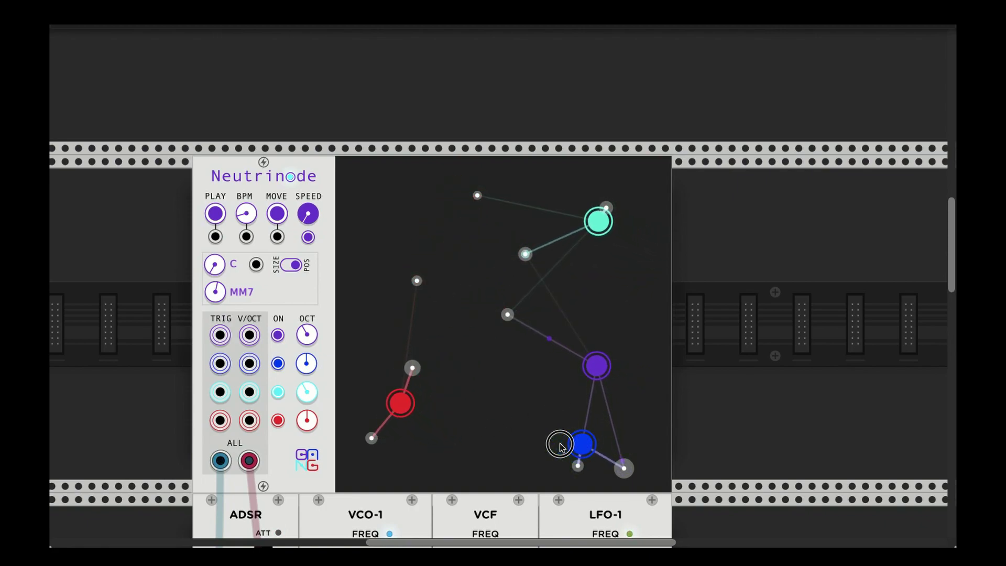
{"action": "left_click_drag", "start_coordinate": [560, 445], "coordinate": [479, 447]}
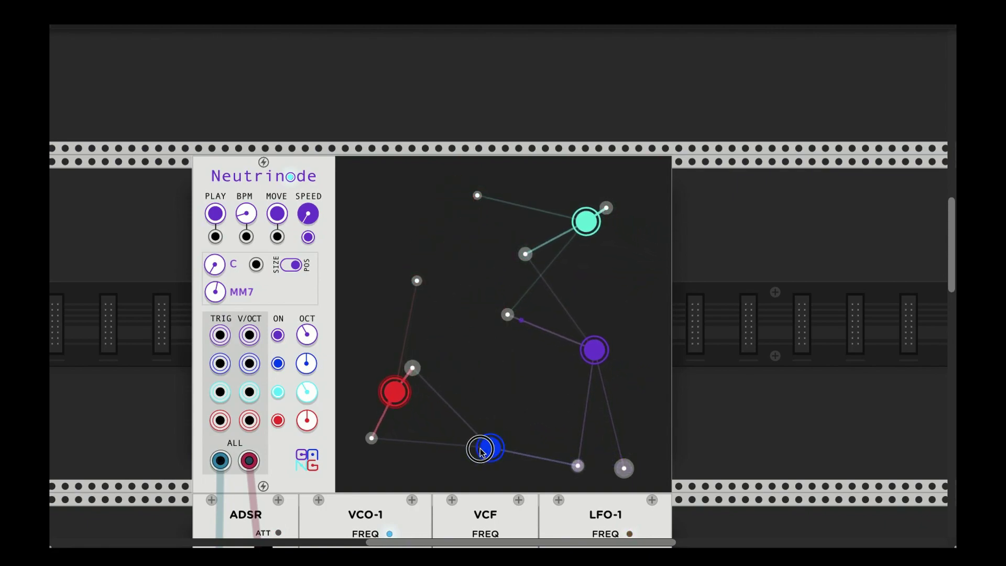
Flip the SIZE/POS switch to SIZE and add three stars in the middle and left.
{"action": "left_click", "coordinate": [293, 264]}
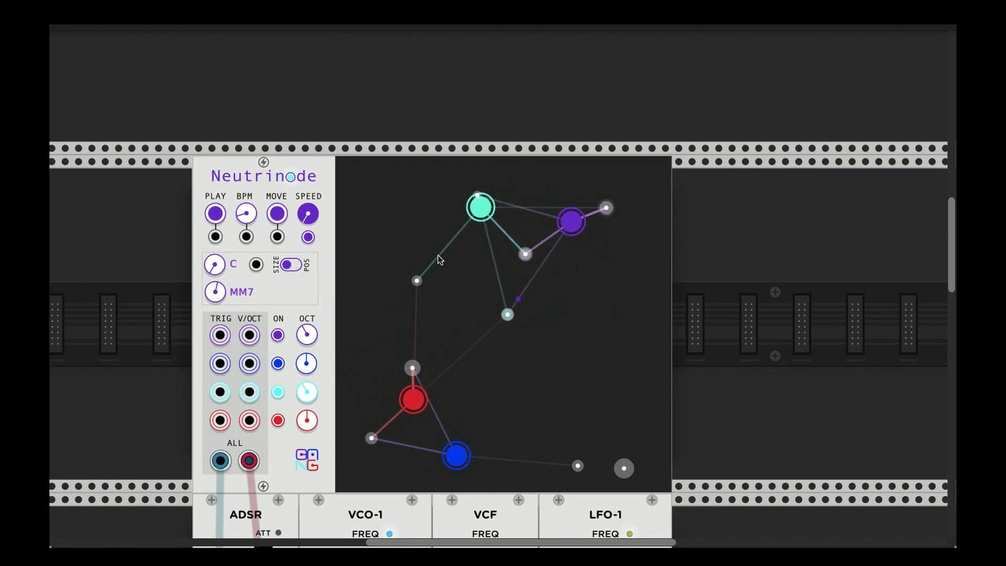
{"action": "left_click", "coordinate": [599, 349]}
{"action": "left_click", "coordinate": [541, 357]}
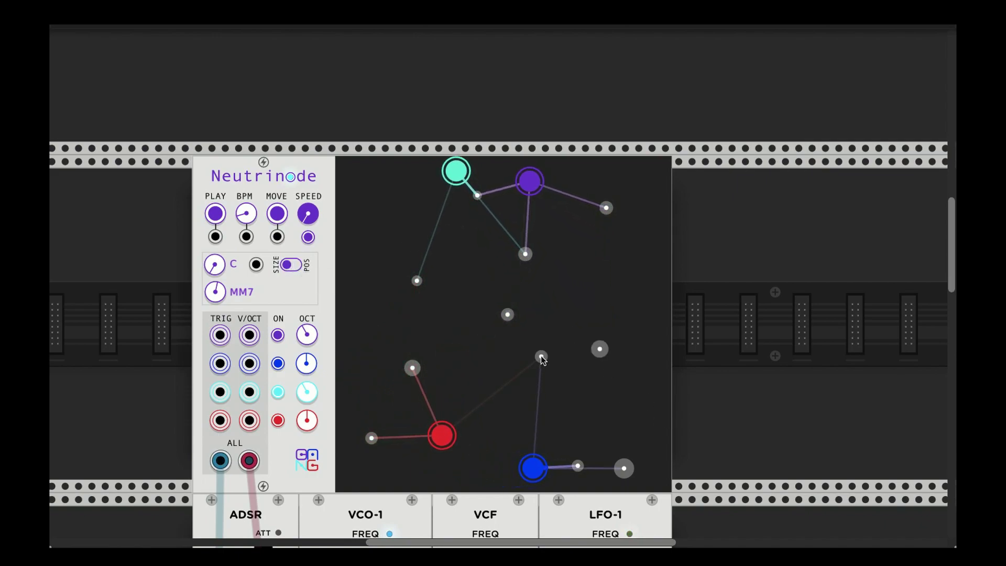
{"action": "left_click", "coordinate": [379, 310]}
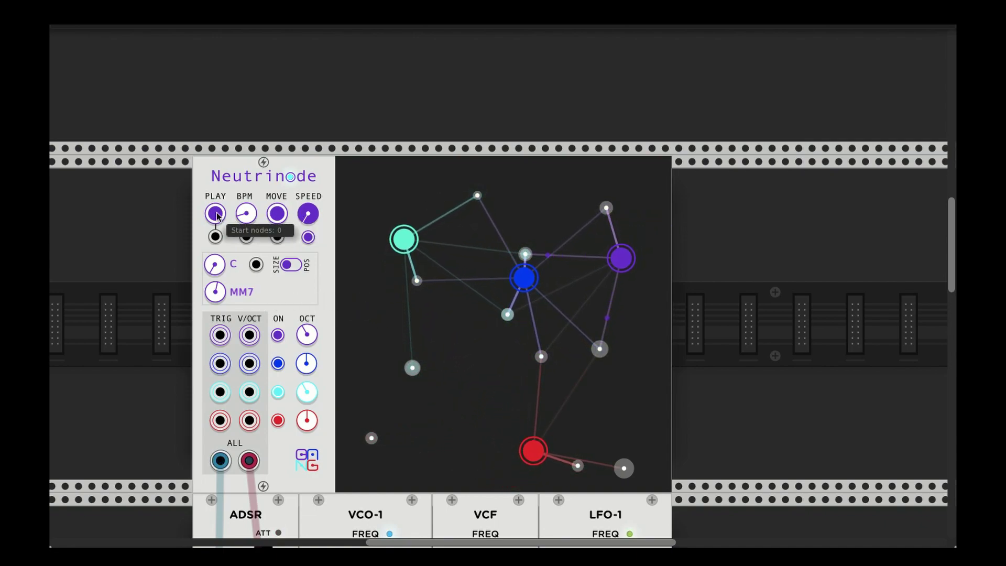
Nudge the grey star beneath the cyan node slightly up and to the left.
{"action": "scroll", "coordinate": [433, 360], "scroll_direction": "down", "scroll_amount": 1}
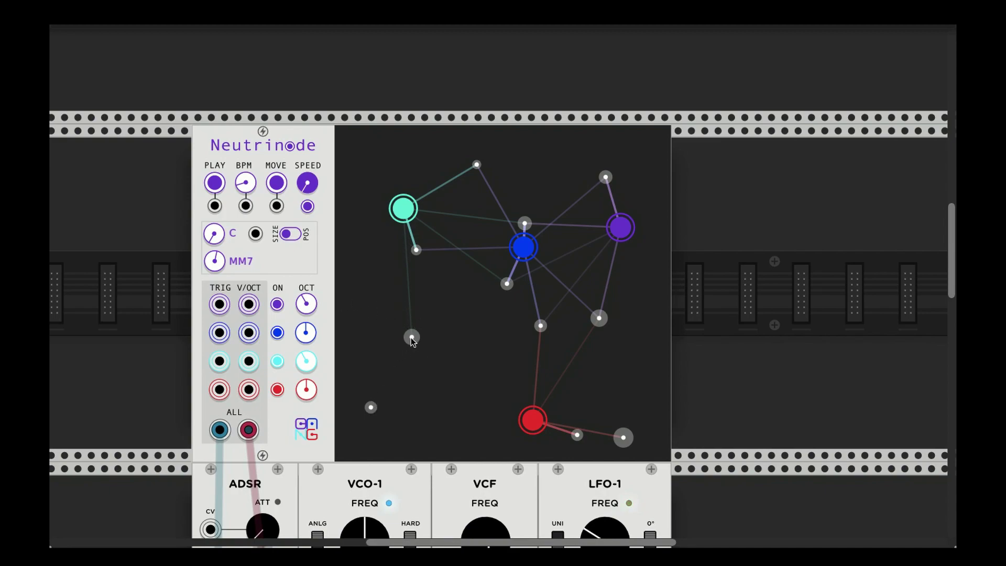
{"action": "mouse_move", "coordinate": [412, 337]}
{"action": "left_mouse_down"}
{"action": "mouse_move", "coordinate": [400, 335]}
{"action": "mouse_move", "coordinate": [408, 330]}
{"action": "left_mouse_up"}
Set Collisions to off in the module menu and drag the cyan node down-left.
{"action": "right_click", "coordinate": [327, 139]}
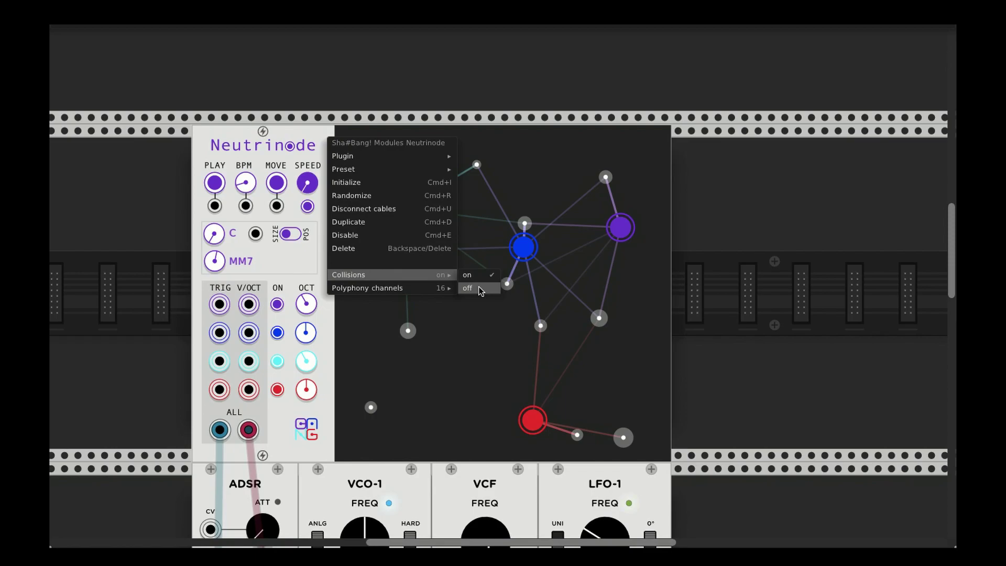
{"action": "left_click", "coordinate": [479, 287]}
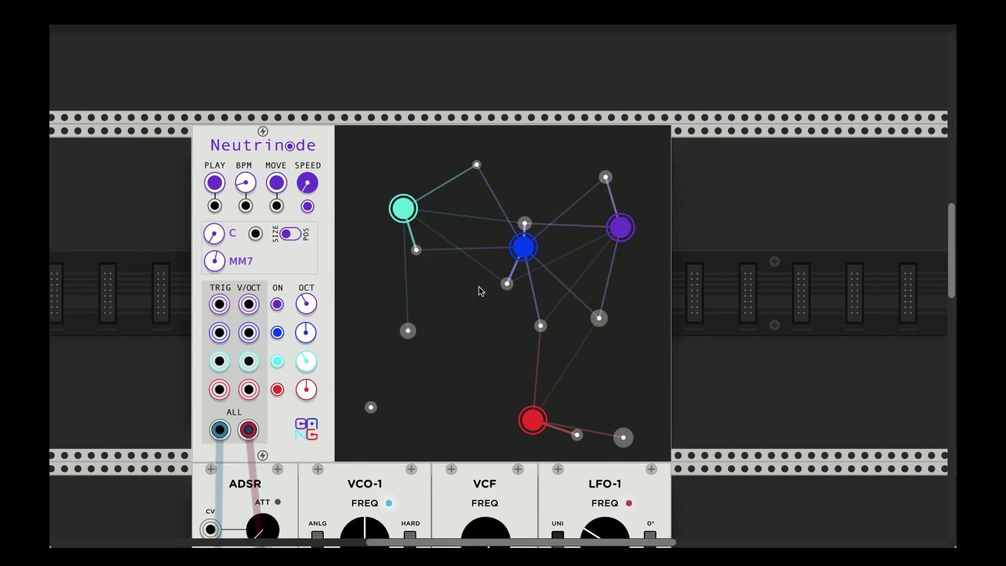
{"action": "left_click_drag", "start_coordinate": [401, 208], "coordinate": [389, 305]}
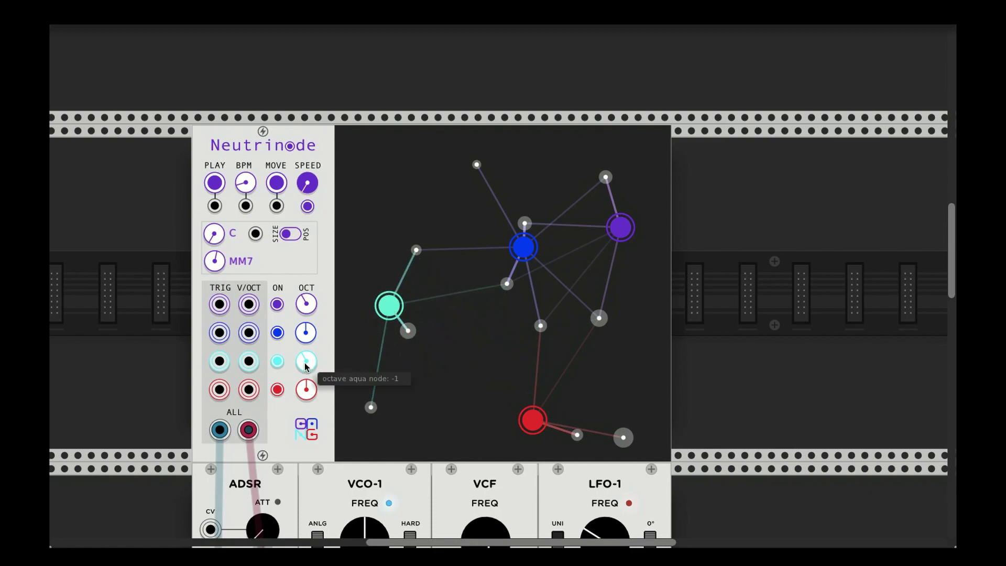
Mute the red and aqua nodes, move the blue node lower left, and reset purple's octave.
{"action": "left_click", "coordinate": [277, 390]}
{"action": "left_click", "coordinate": [277, 361]}
{"action": "left_click_drag", "start_coordinate": [523, 247], "coordinate": [473, 351]}
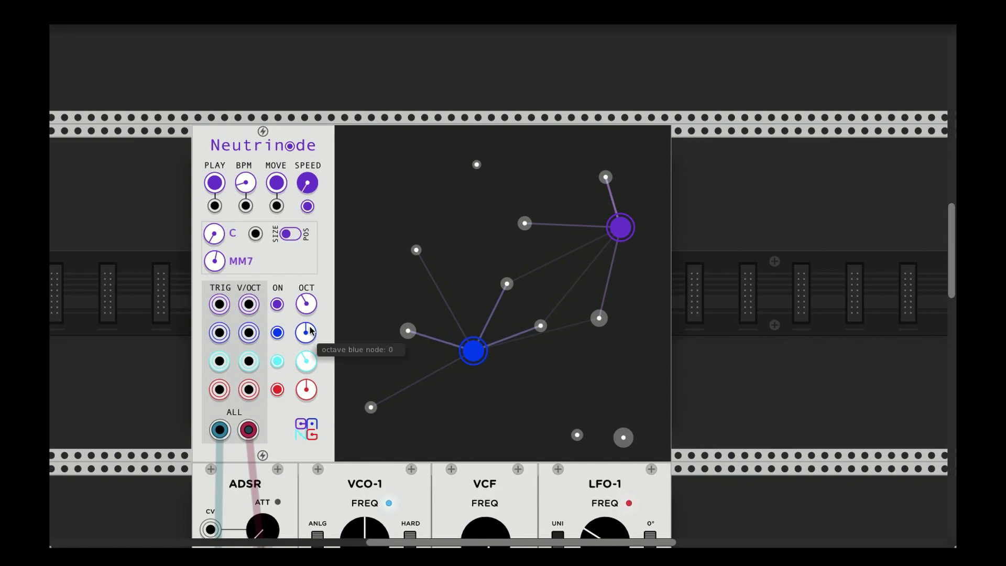
{"action": "double_click", "coordinate": [309, 313]}
Turn the red node back on and set the purple node's octave to 0.
{"action": "mouse_move", "coordinate": [309, 340]}
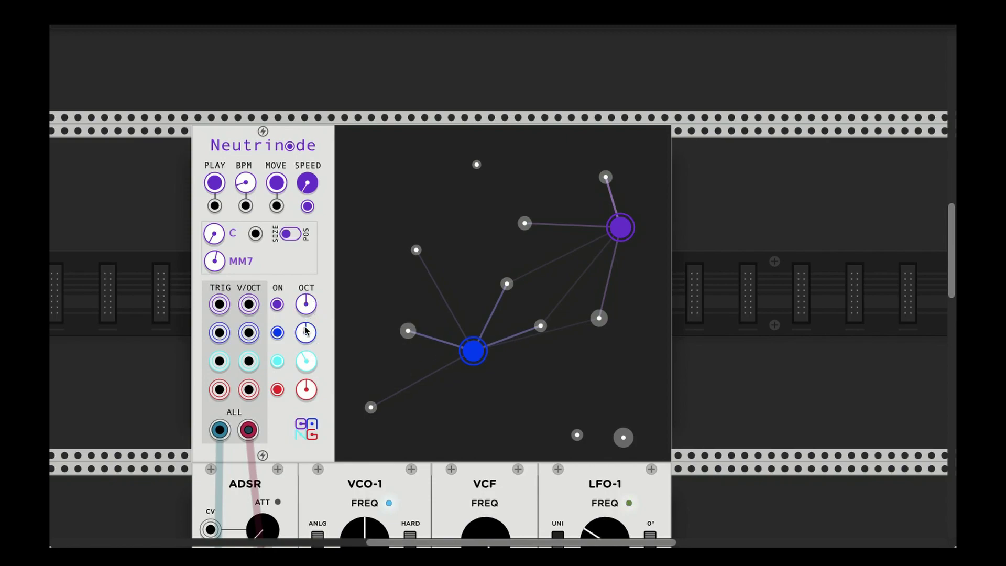
{"action": "mouse_move", "coordinate": [218, 186]}
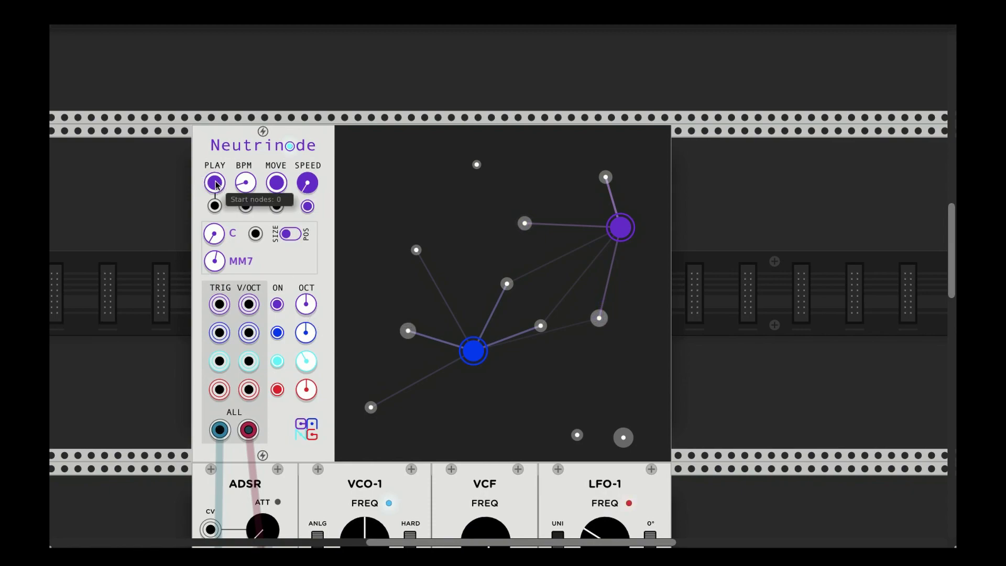
{"action": "mouse_move", "coordinate": [273, 185]}
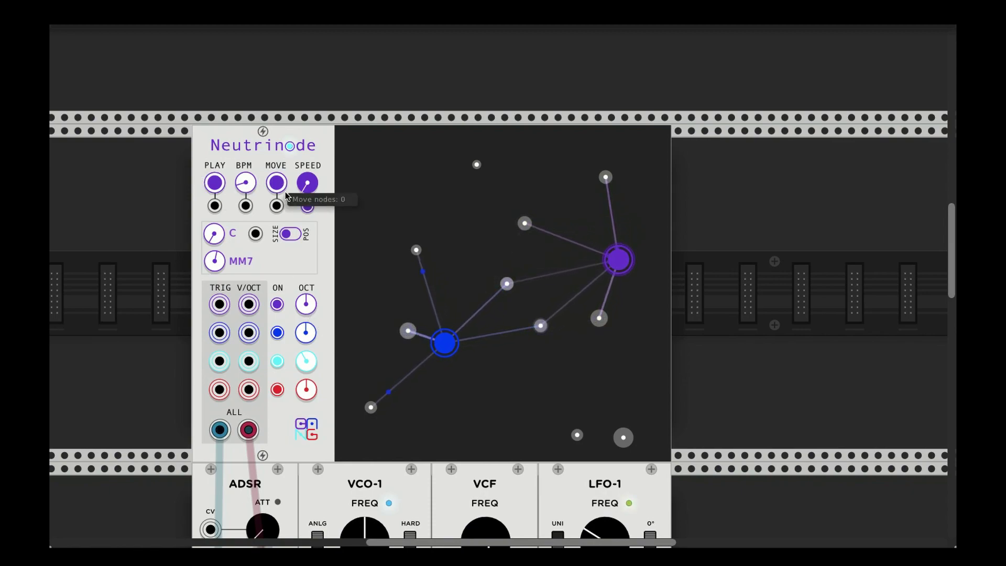
{"action": "right_click", "coordinate": [332, 209]}
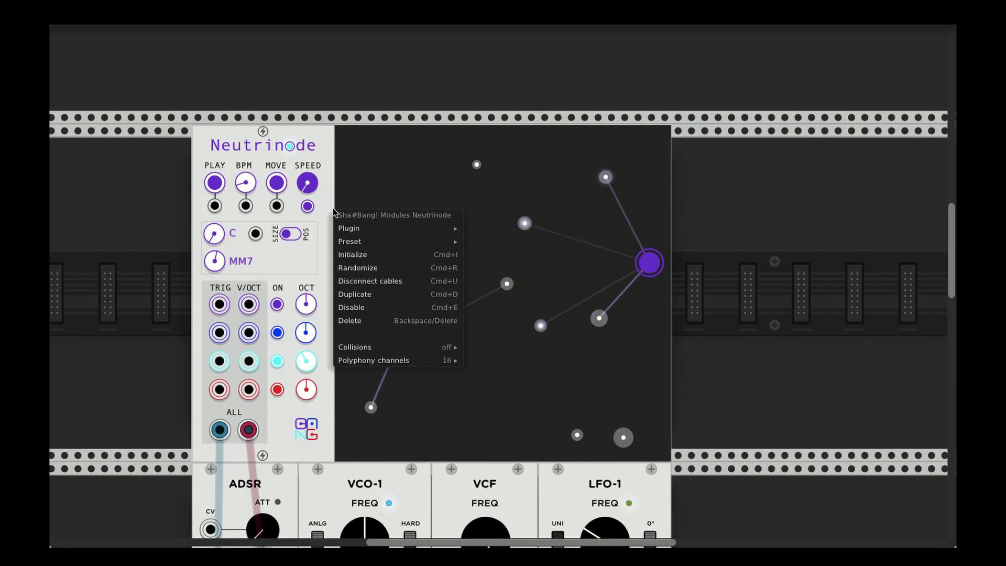
{"action": "left_click", "coordinate": [321, 153]}
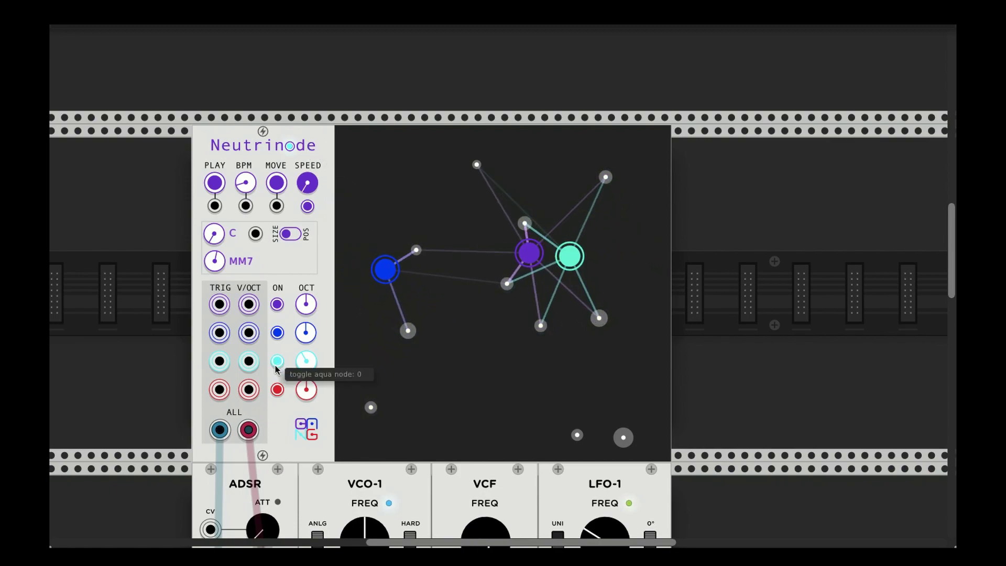
{"action": "left_click", "coordinate": [278, 389]}
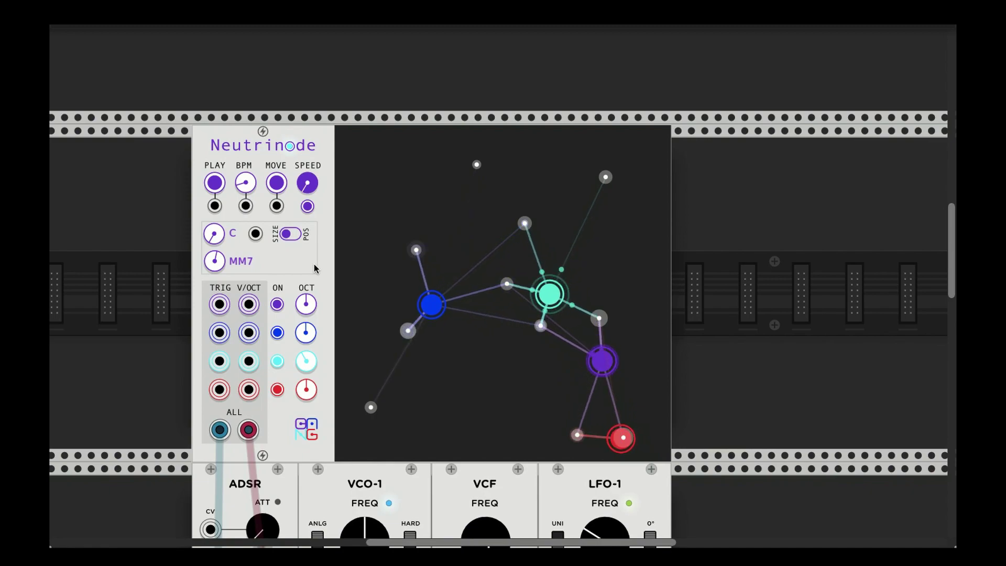
{"action": "mouse_move", "coordinate": [307, 367]}
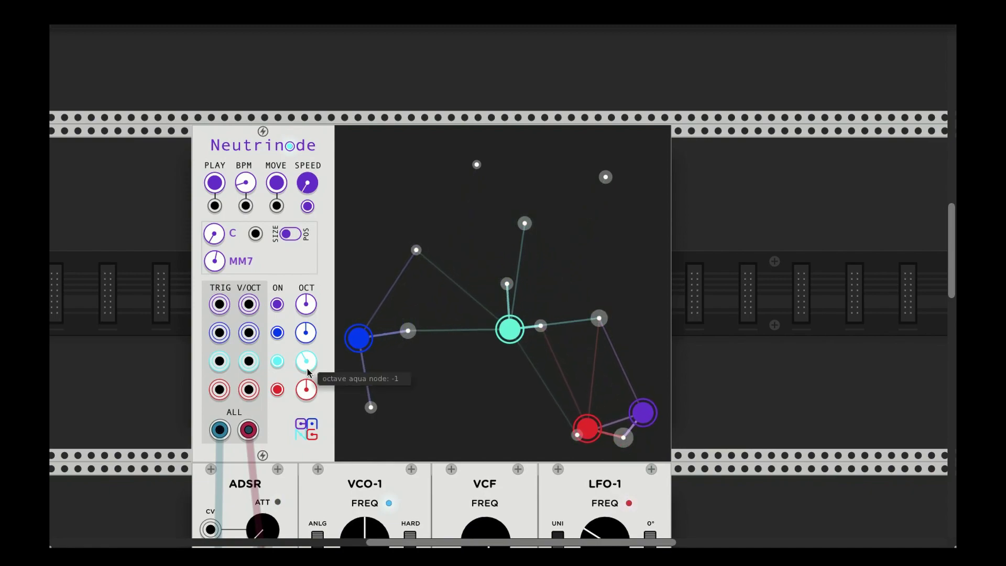
{"action": "left_click", "coordinate": [306, 321]}
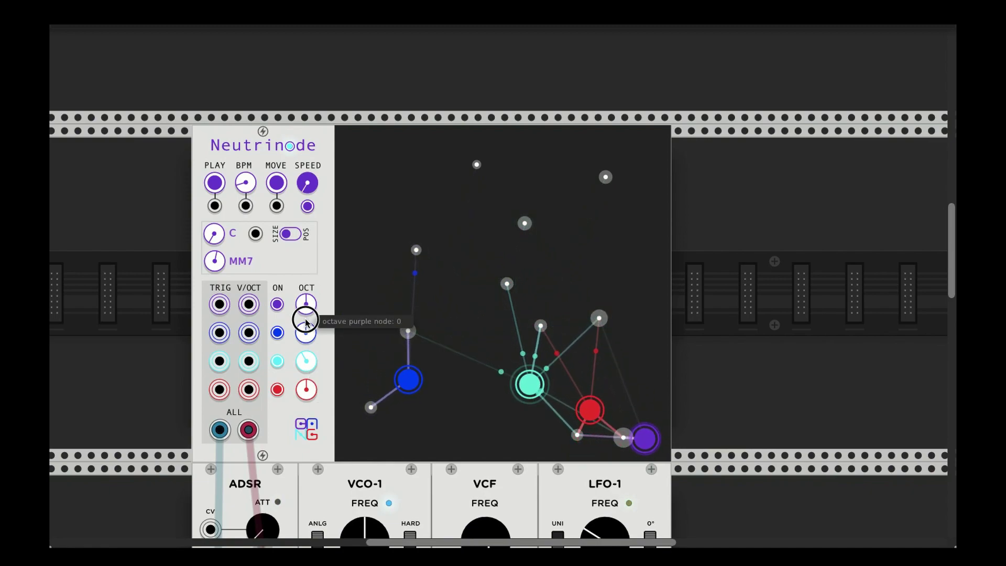
{"action": "mouse_move", "coordinate": [311, 342]}
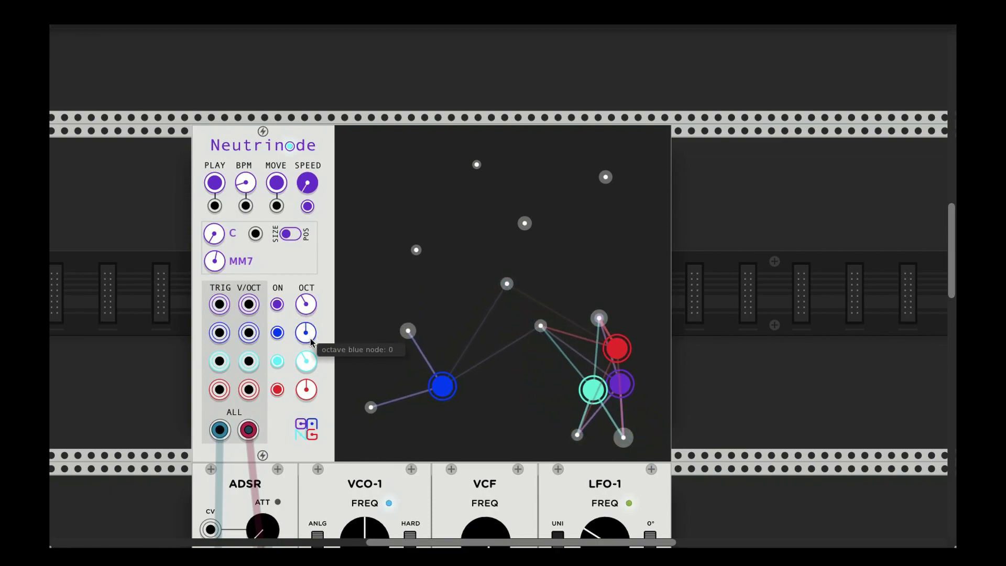
Switch Collisions back on from the Neutrinode context menu.
{"action": "right_click", "coordinate": [278, 422]}
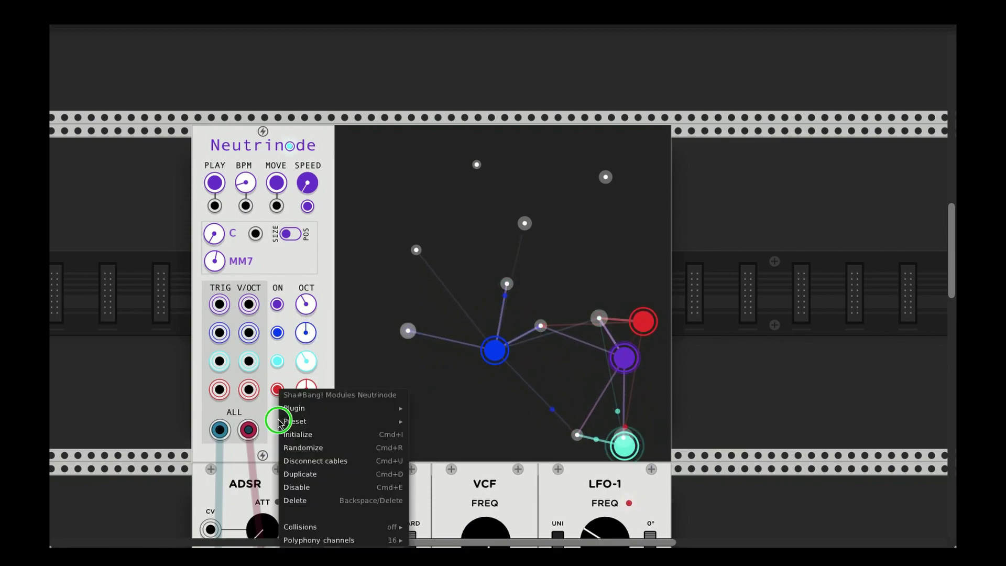
{"action": "mouse_move", "coordinate": [388, 526]}
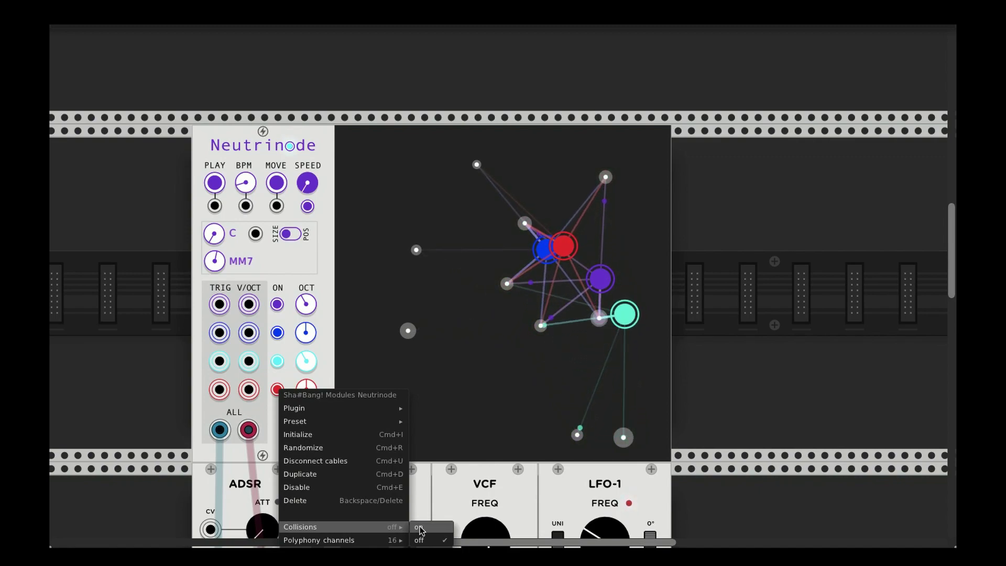
{"action": "left_click", "coordinate": [325, 231]}
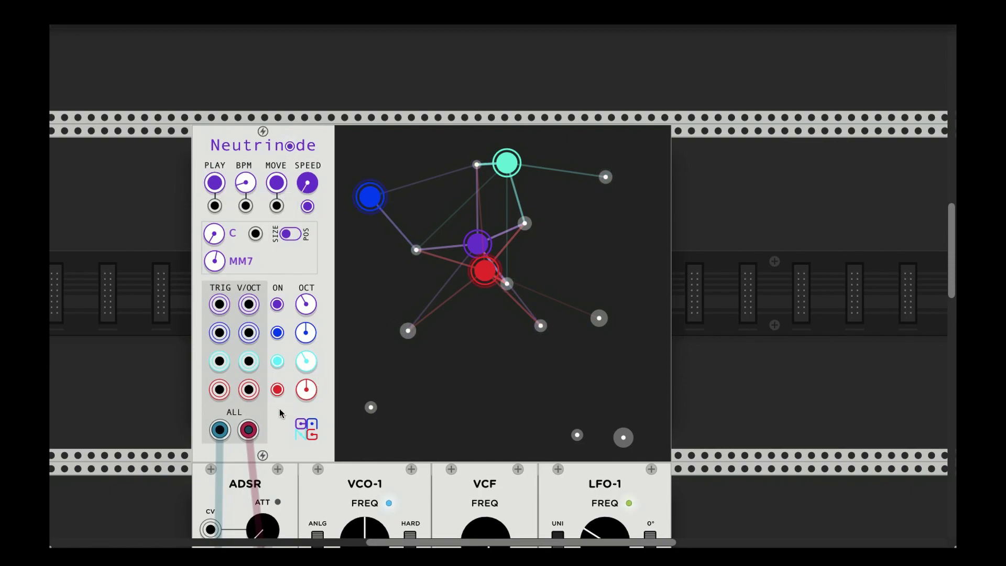
Mute the red, cyan and blue nodes, leaving only purple active.
{"action": "left_click", "coordinate": [277, 389]}
{"action": "left_click", "coordinate": [277, 361]}
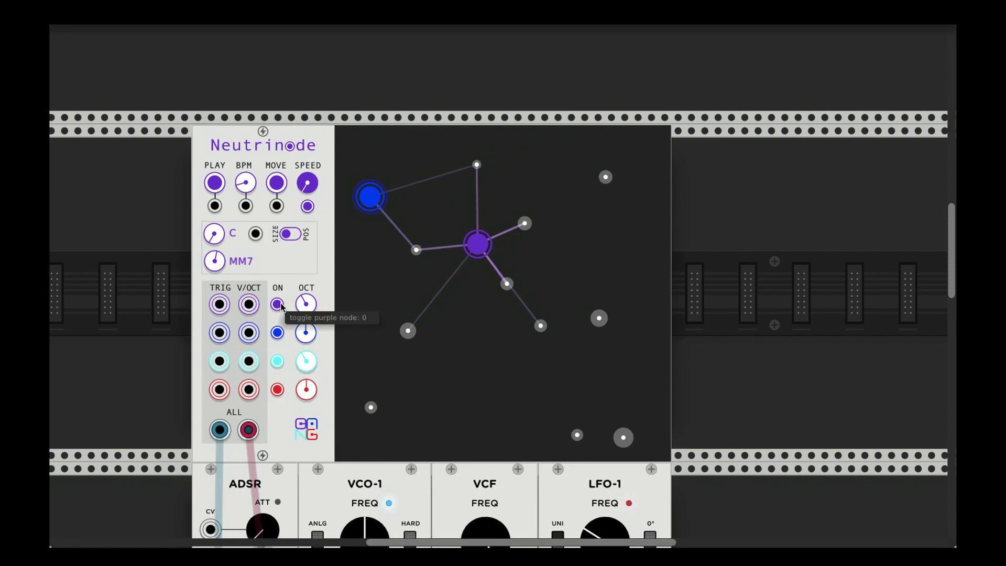
{"action": "left_click", "coordinate": [277, 333]}
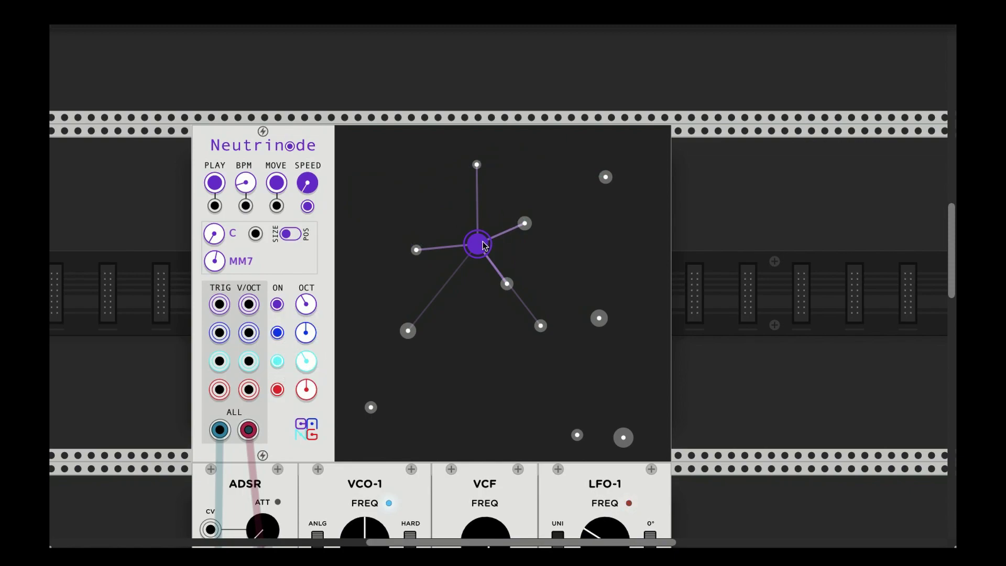
Move the purple node near the bottom, reset its octave to 0, and set BPM to 51.
{"action": "left_click_drag", "start_coordinate": [483, 245], "coordinate": [463, 421]}
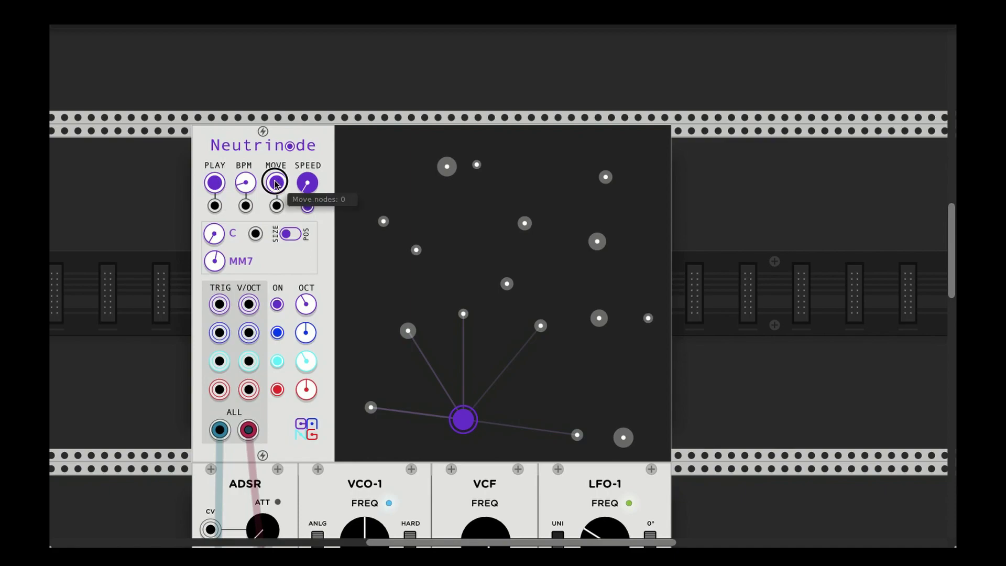
{"action": "double_click", "coordinate": [303, 309]}
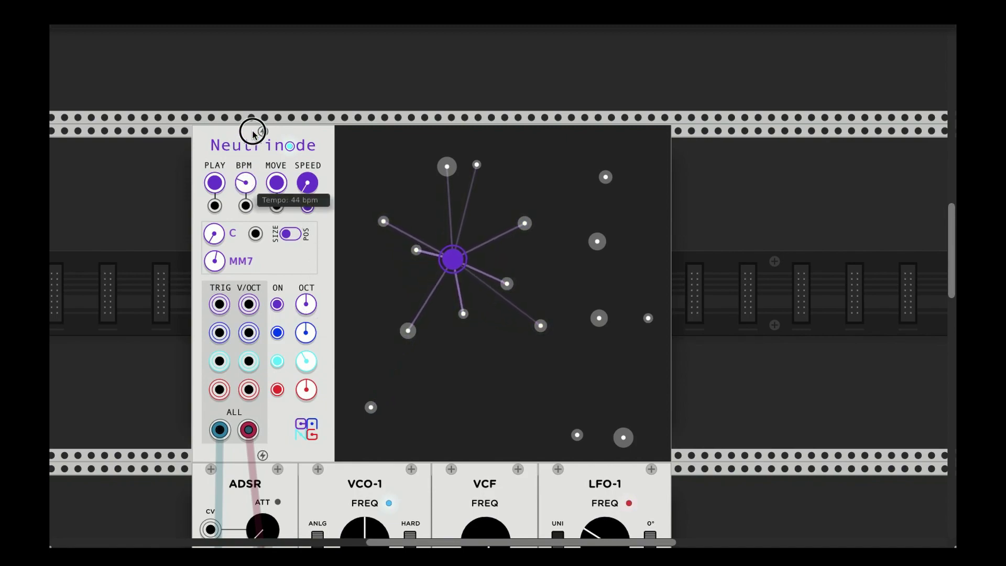
{"action": "left_click_drag", "start_coordinate": [245, 181], "coordinate": [246, 198]}
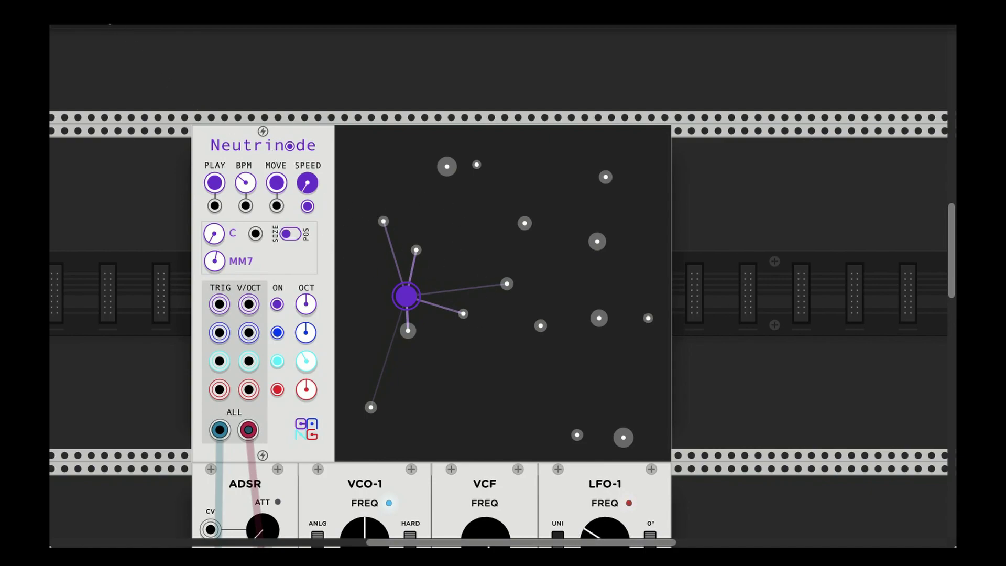
Choose 12 Hz under Frame rate in the View menu.
{"action": "left_click", "coordinate": [112, 25]}
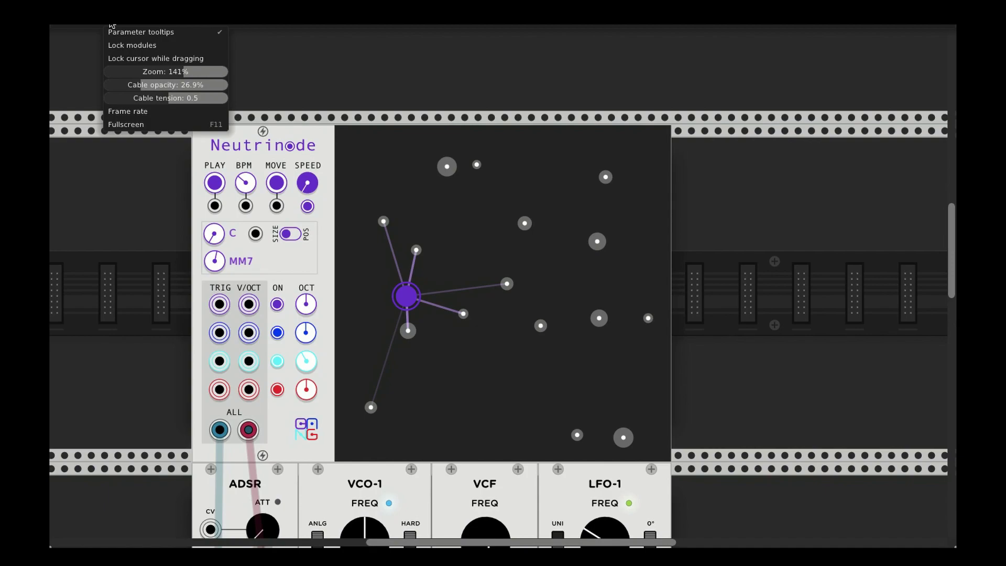
{"action": "mouse_move", "coordinate": [212, 119]}
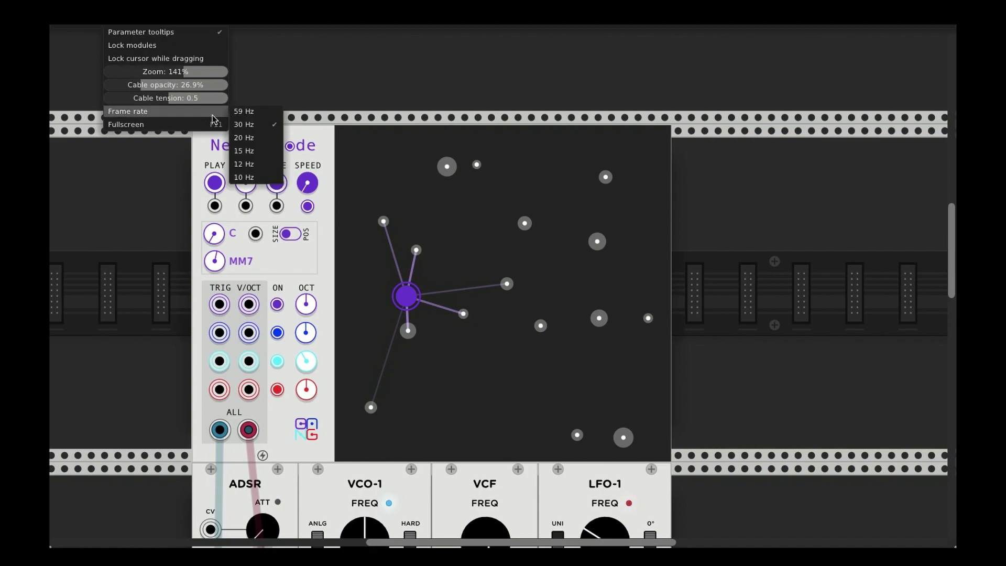
{"action": "left_click", "coordinate": [254, 167]}
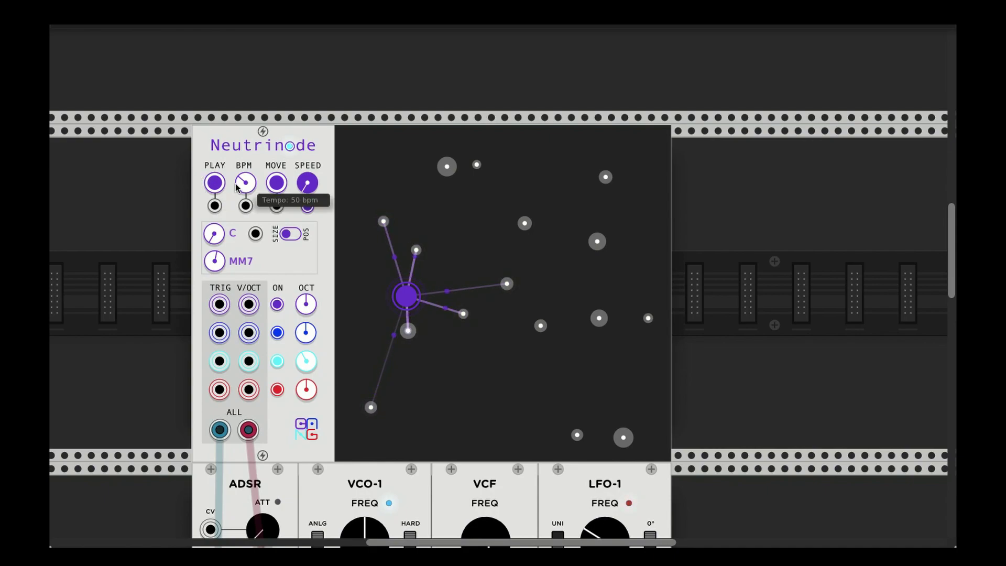
Switch Neutrinode's MOVE off and back on so the purple node drifts down the graph.
{"action": "left_click", "coordinate": [277, 183]}
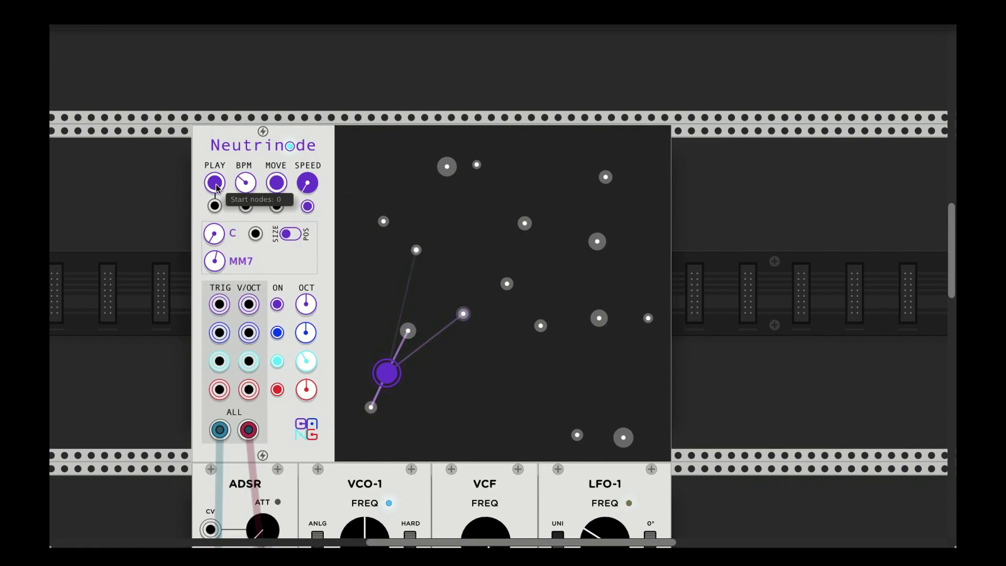
{"action": "left_click", "coordinate": [290, 233]}
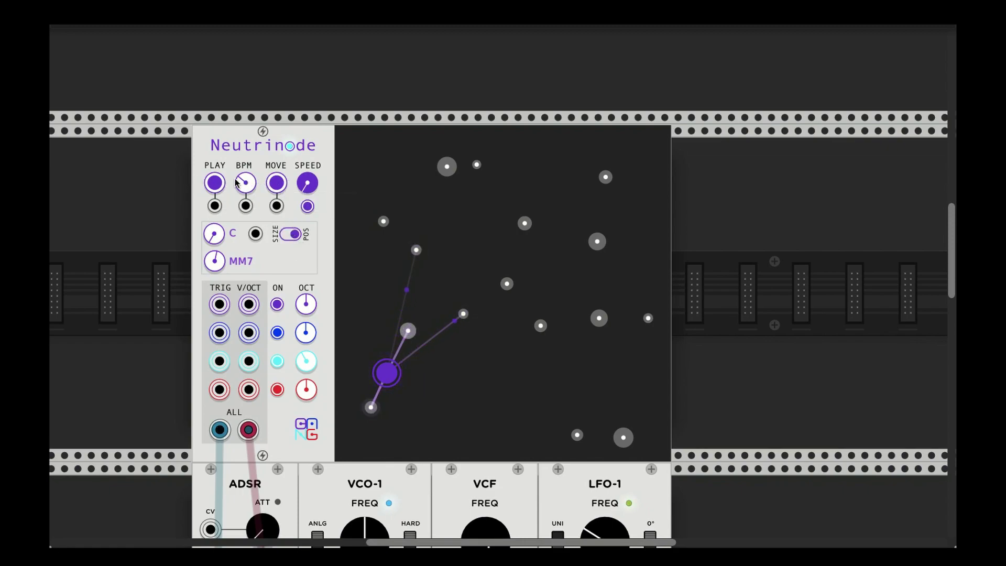
{"action": "left_click", "coordinate": [275, 186]}
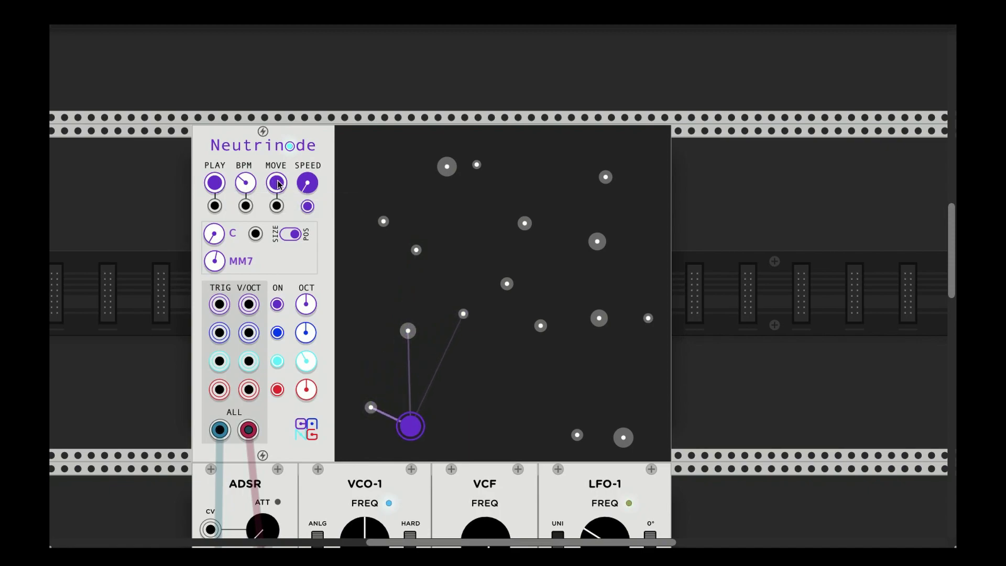